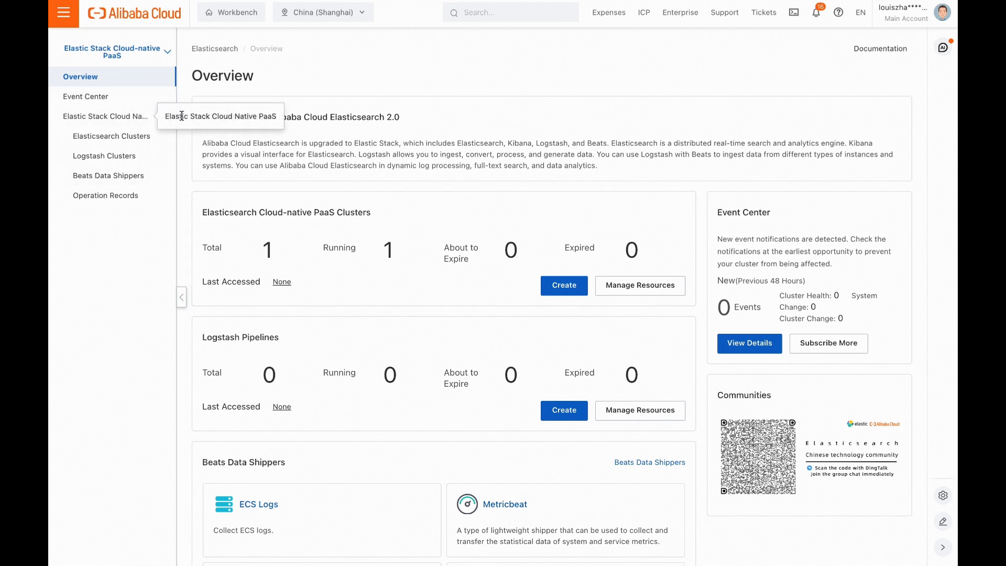
# - Start creating a new Elasticsearch cluster from the clusters list and set the zone to Shanghai Zone B
pyautogui.click(140, 141)
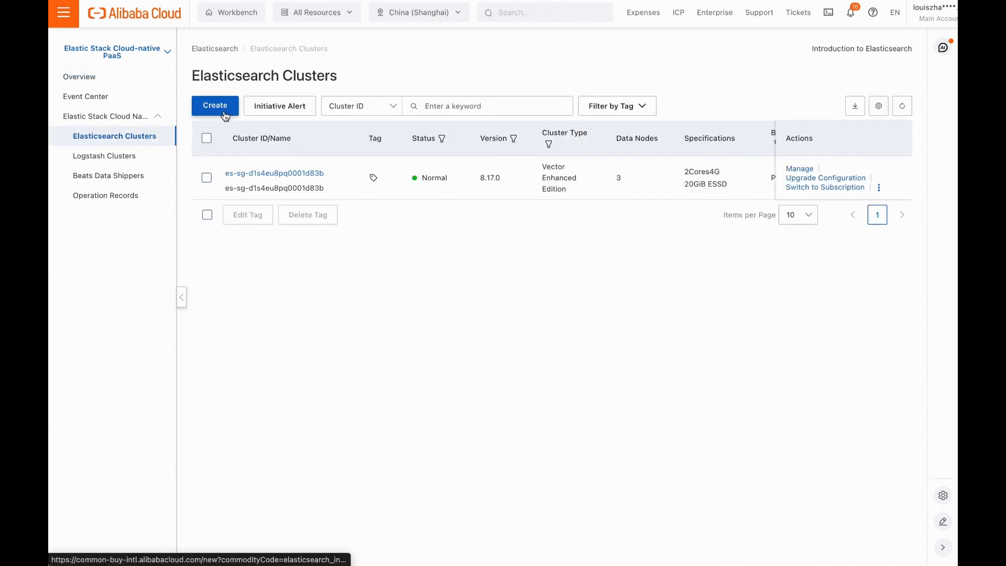
pyautogui.click(225, 115)
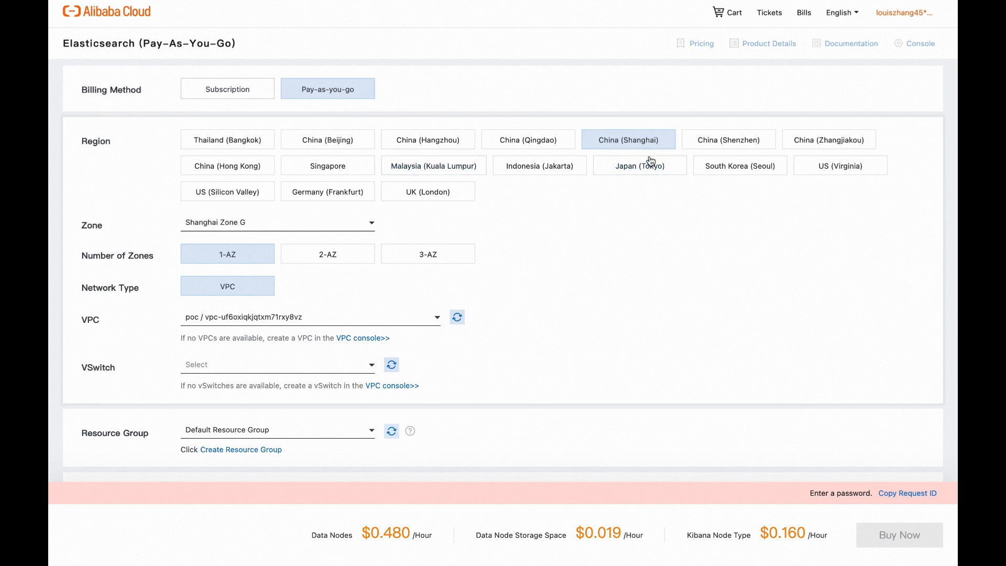
pyautogui.scroll(-2, 589, 221)
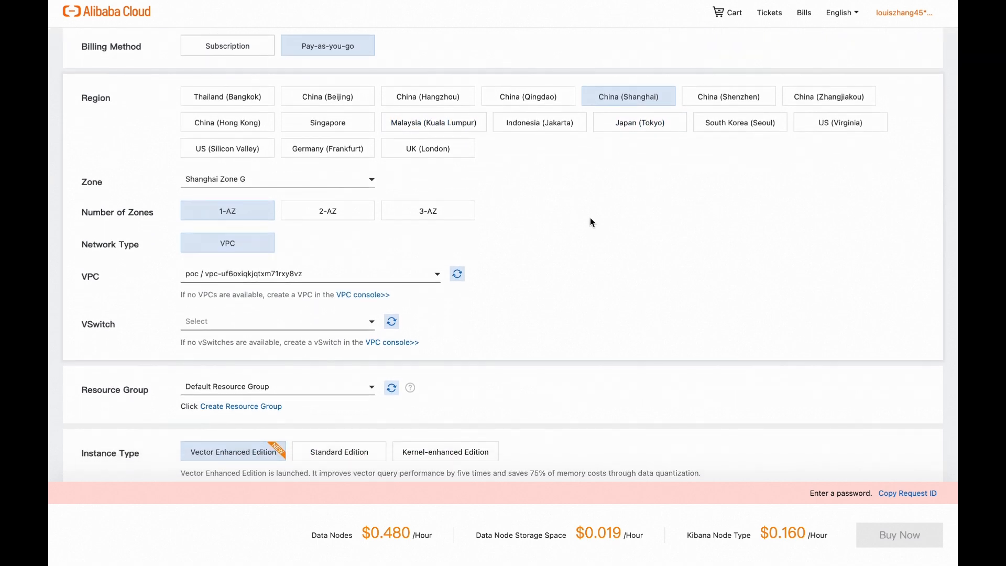
pyautogui.click(354, 187)
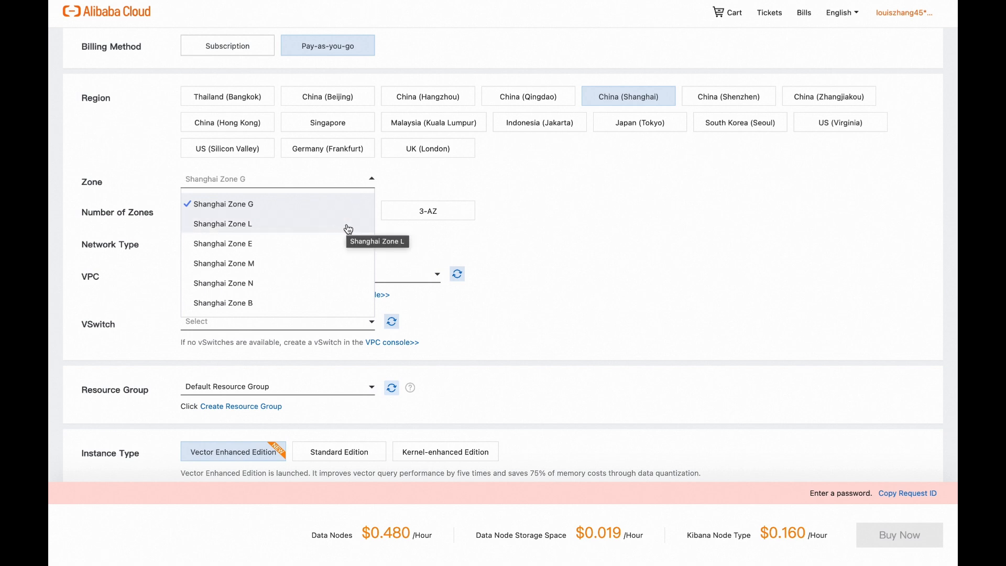
pyautogui.click(310, 226)
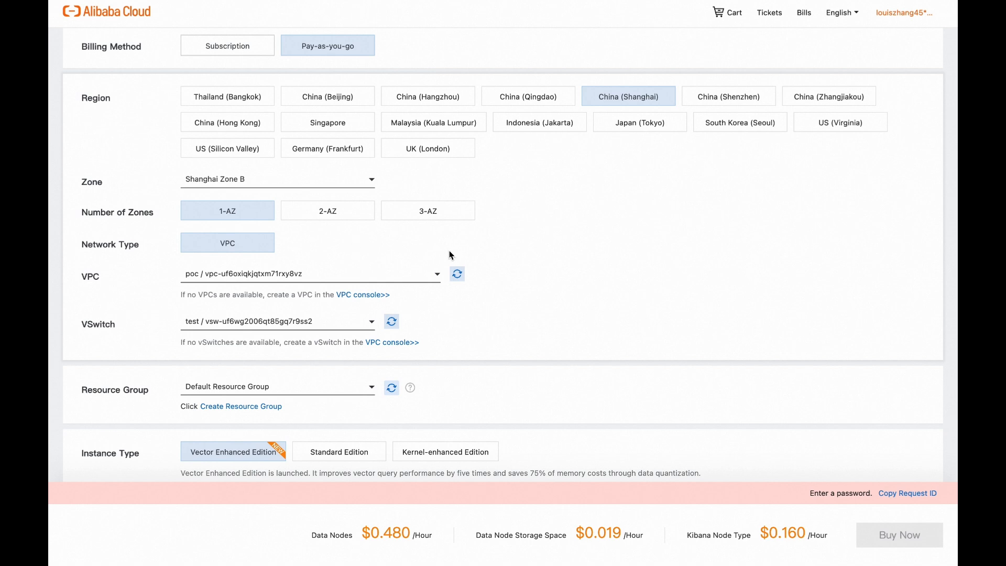
# - Review the network, instance type, version and data node settings, including the available data node types
pyautogui.scroll(-2, 450, 255)
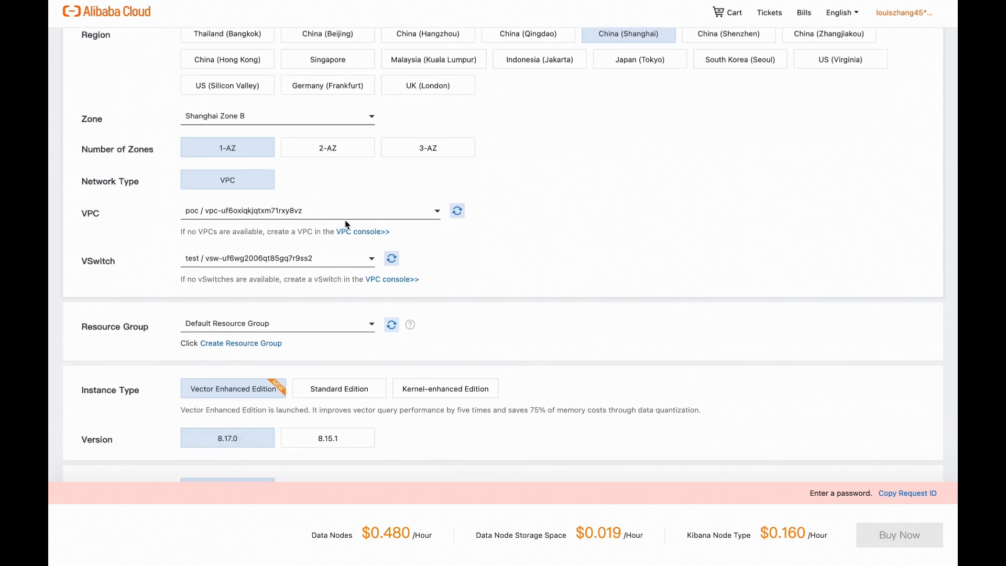
pyautogui.scroll(-1, 375, 286)
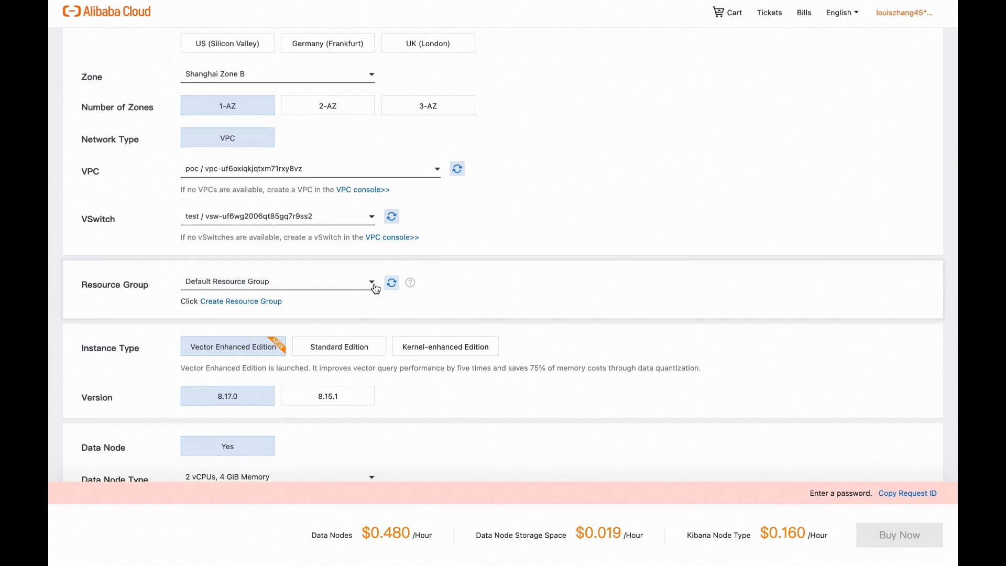
pyautogui.scroll(-2, 375, 285)
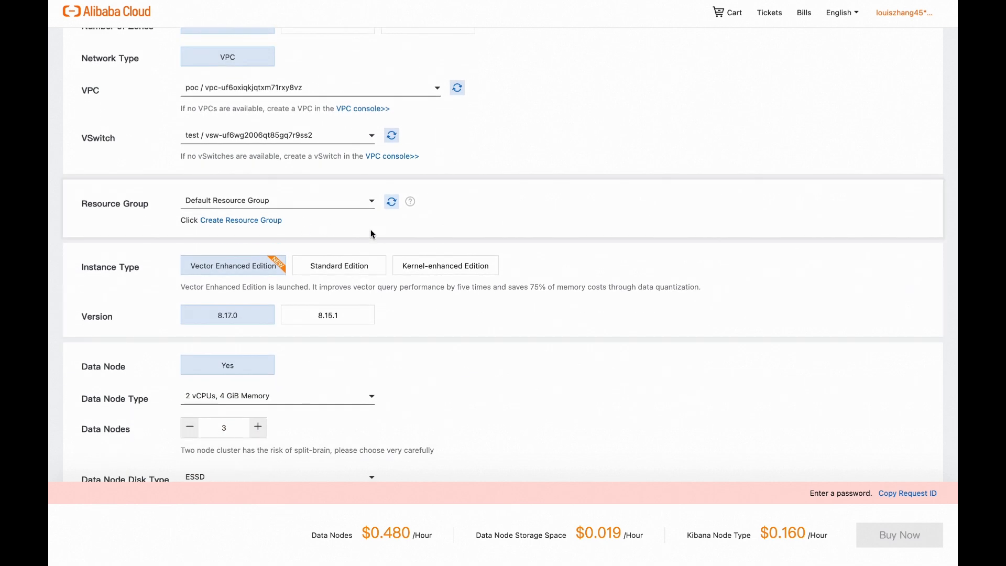
pyautogui.scroll(-1, 451, 240)
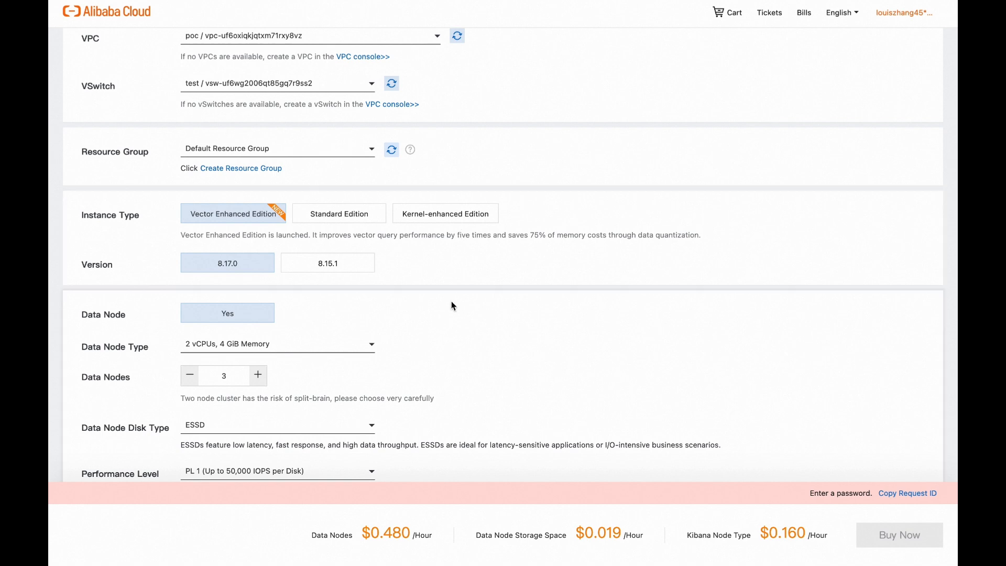
pyautogui.scroll(-1, 451, 303)
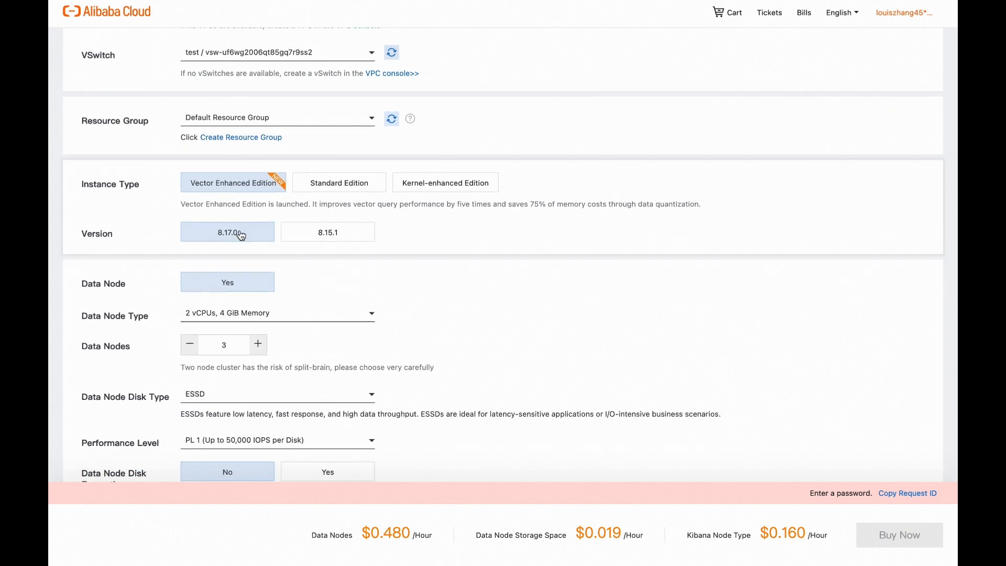
pyautogui.scroll(-2, 309, 289)
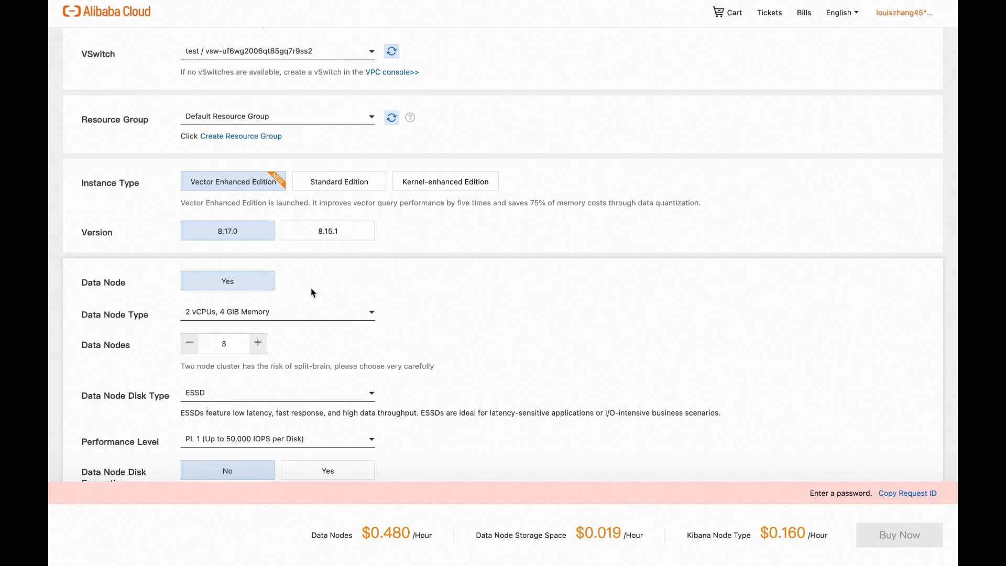
pyautogui.scroll(-1, 326, 246)
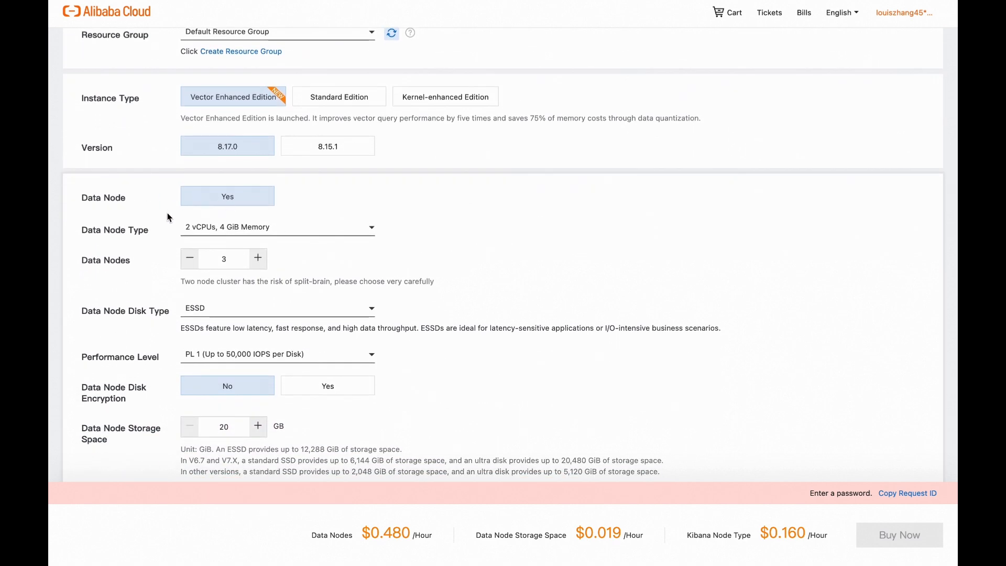
pyautogui.scroll(-1, 363, 250)
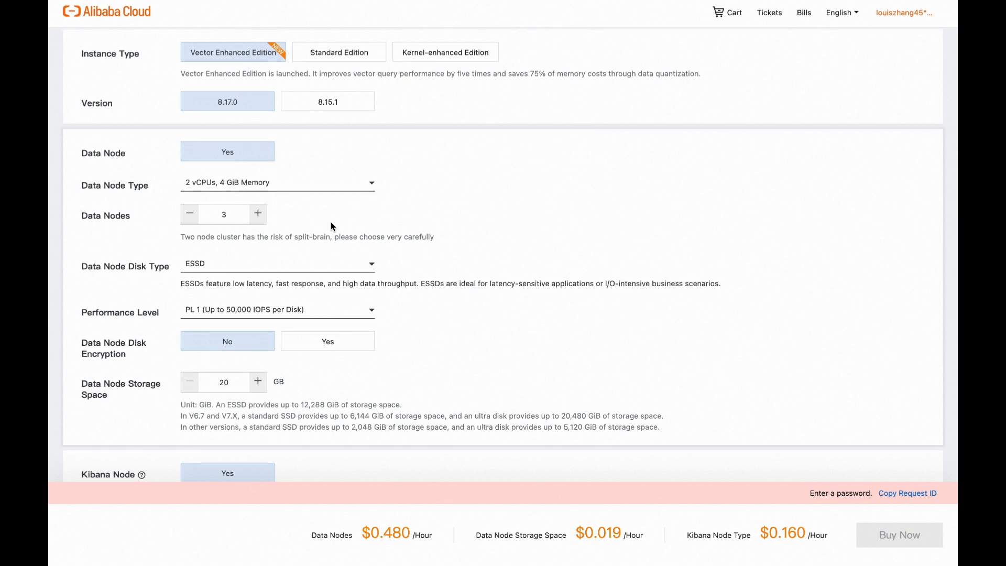
pyautogui.click(341, 183)
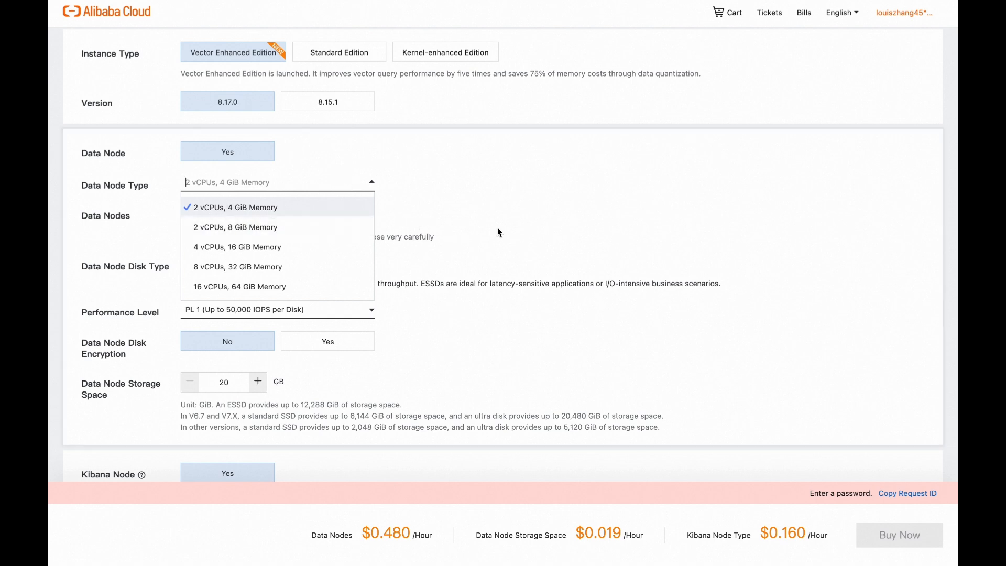
pyautogui.click(440, 217)
pyautogui.scroll(-2, 400, 234)
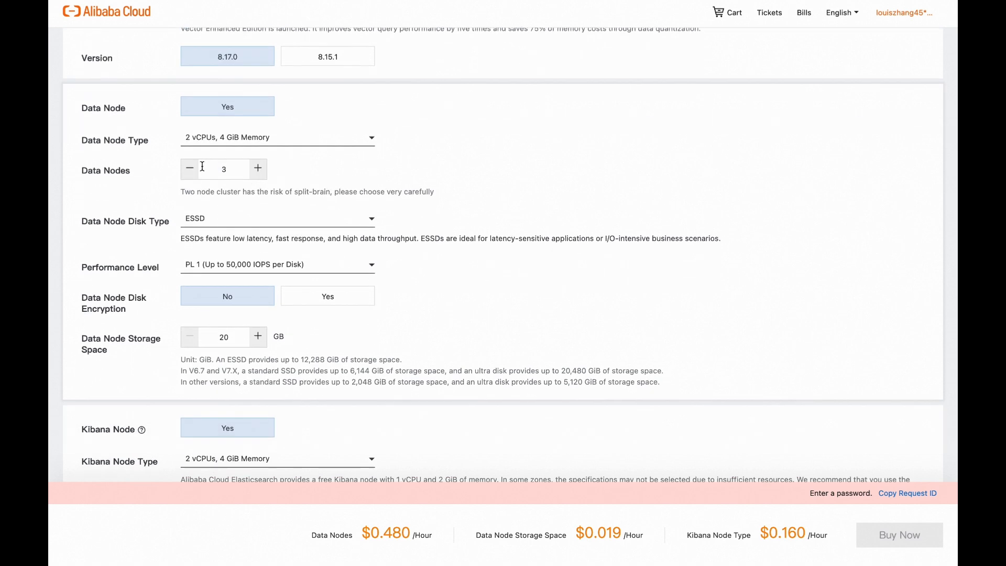
pyautogui.scroll(-1, 251, 203)
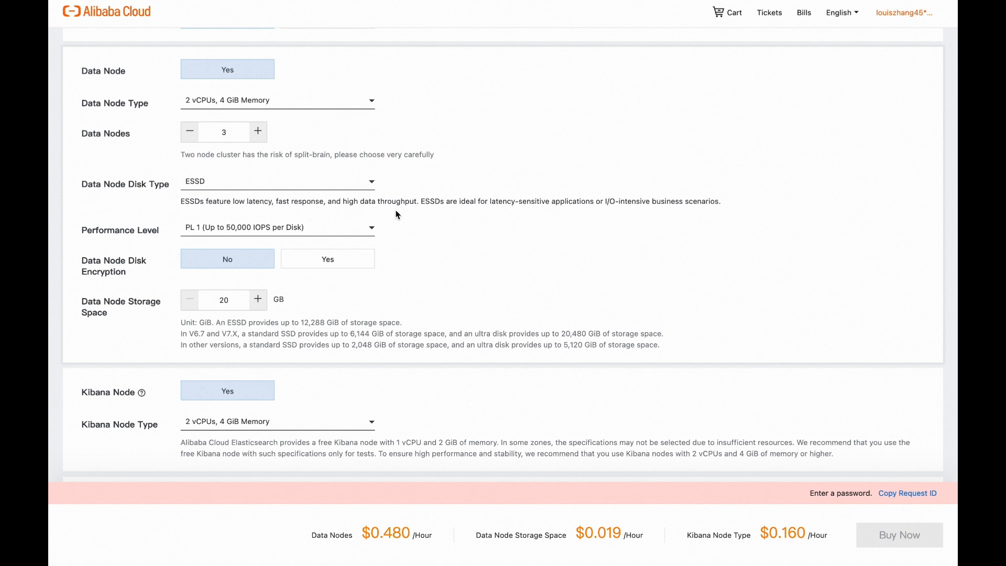
# - Switch the data node disk type through Ultra Disk and Standard SSD and back to ESSD
pyautogui.click(371, 183)
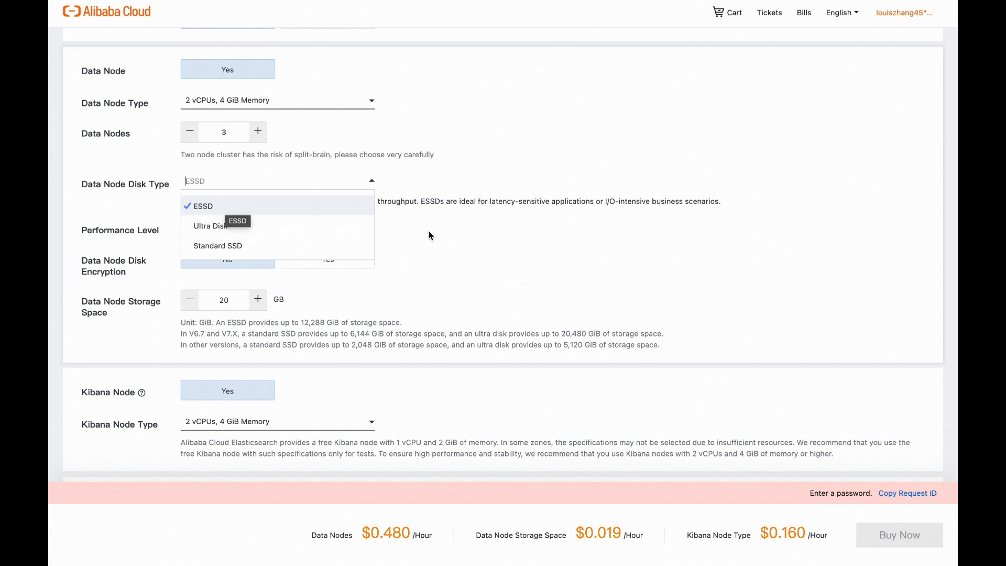
pyautogui.click(368, 229)
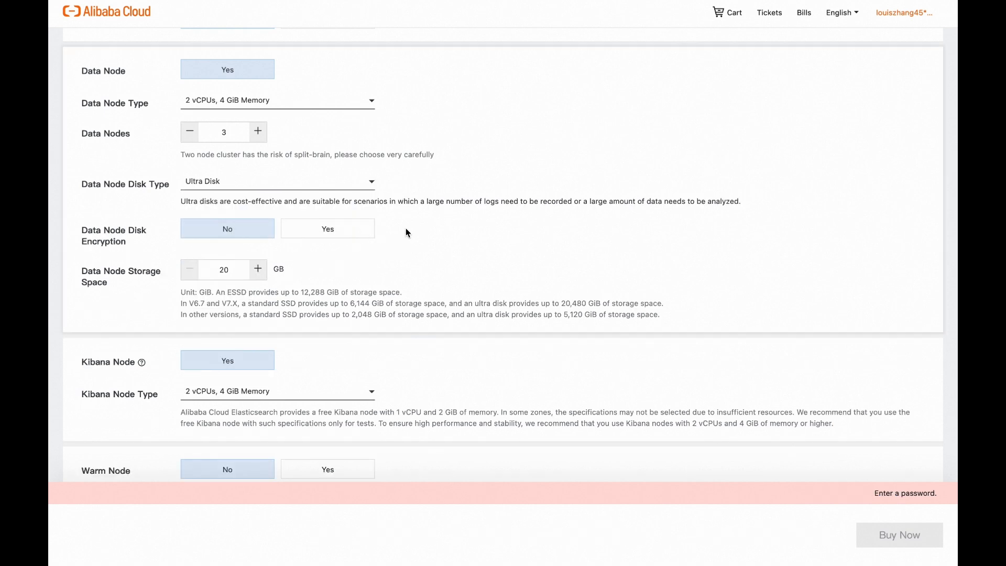
pyautogui.click(368, 182)
pyautogui.click(350, 244)
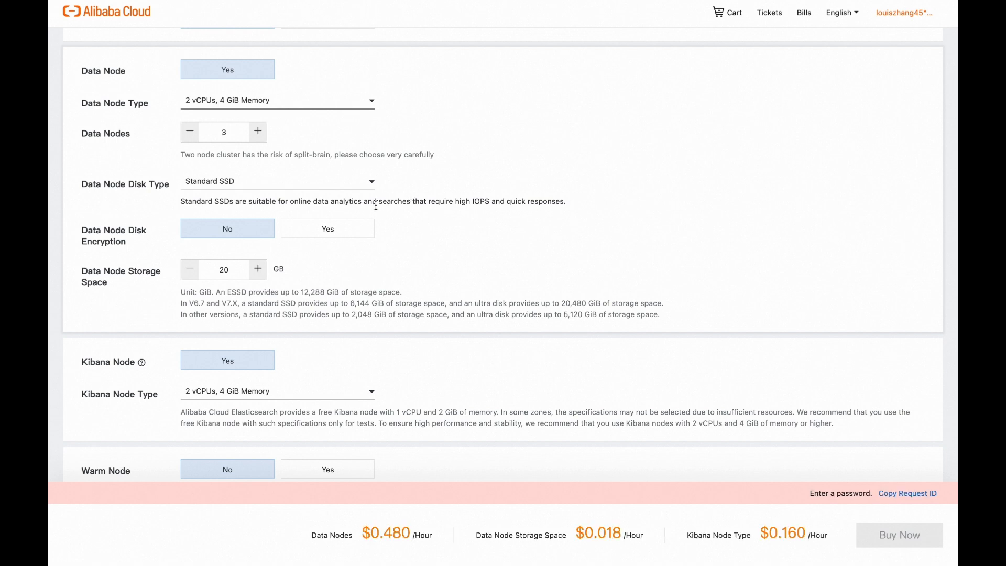
pyautogui.click(371, 185)
pyautogui.click(355, 209)
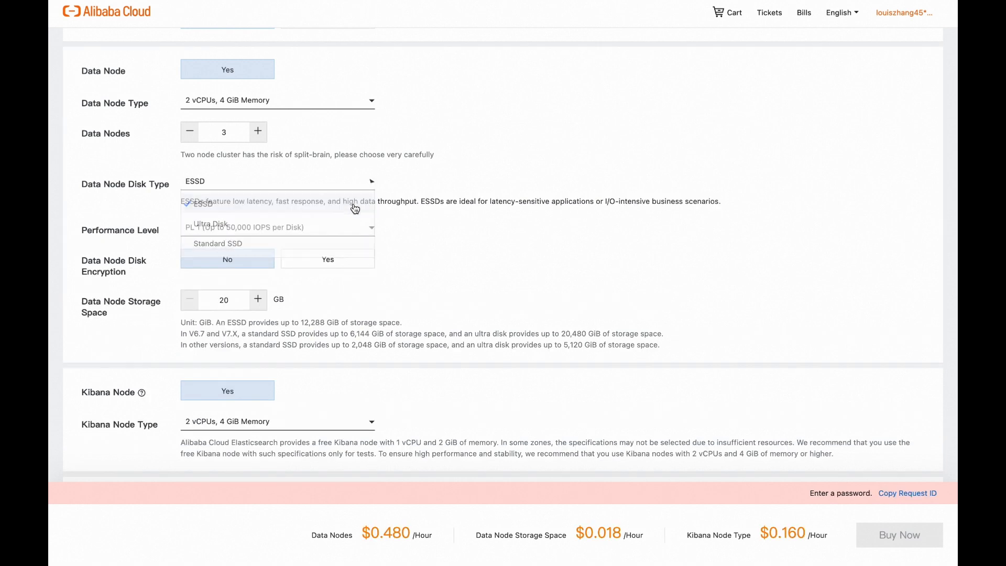
# - Set the data node performance level to PL 0 (Up to 10,000 IOPS per Disk)
pyautogui.scroll(-1, 487, 271)
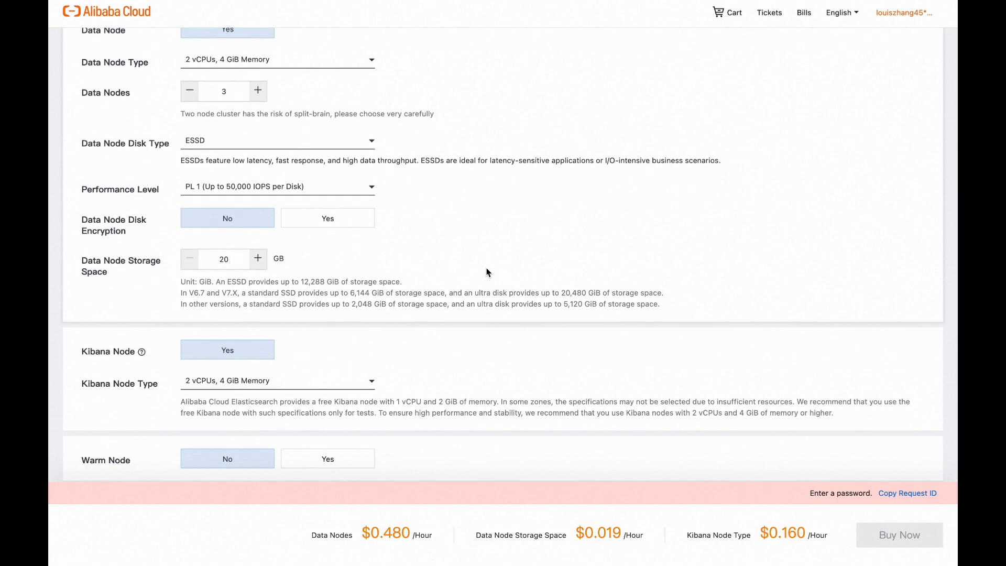
pyautogui.scroll(-1, 447, 249)
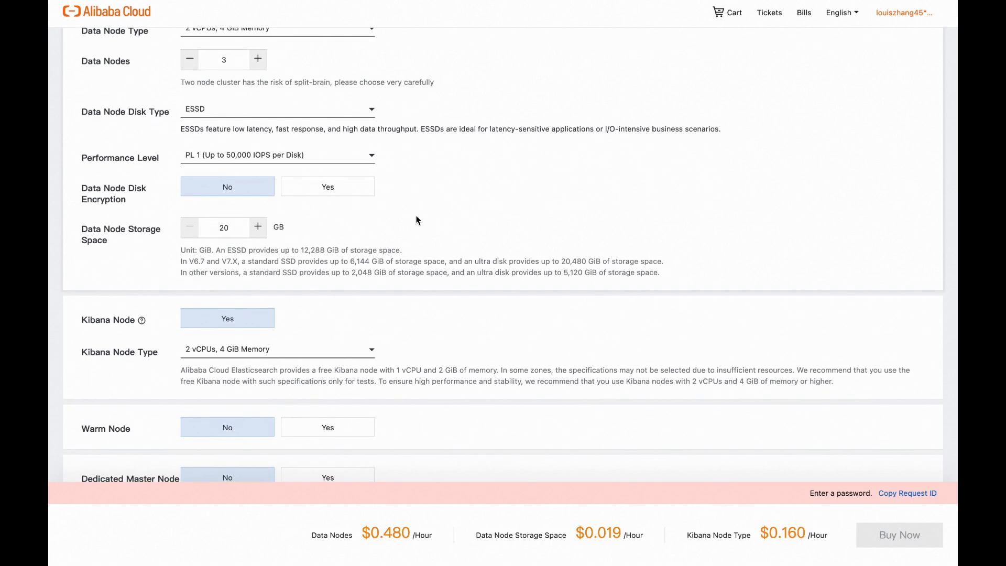
pyautogui.click(351, 159)
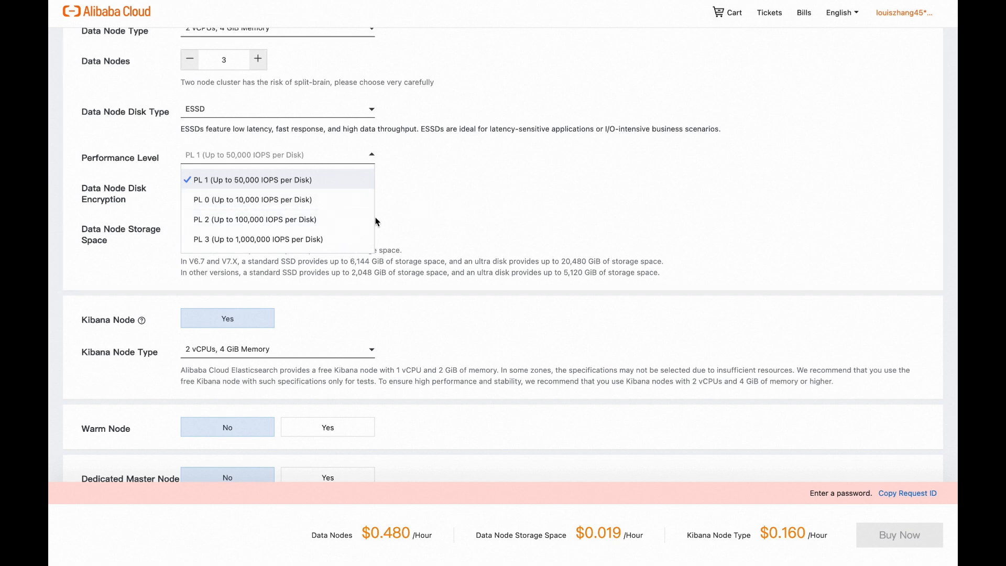
pyautogui.click(342, 205)
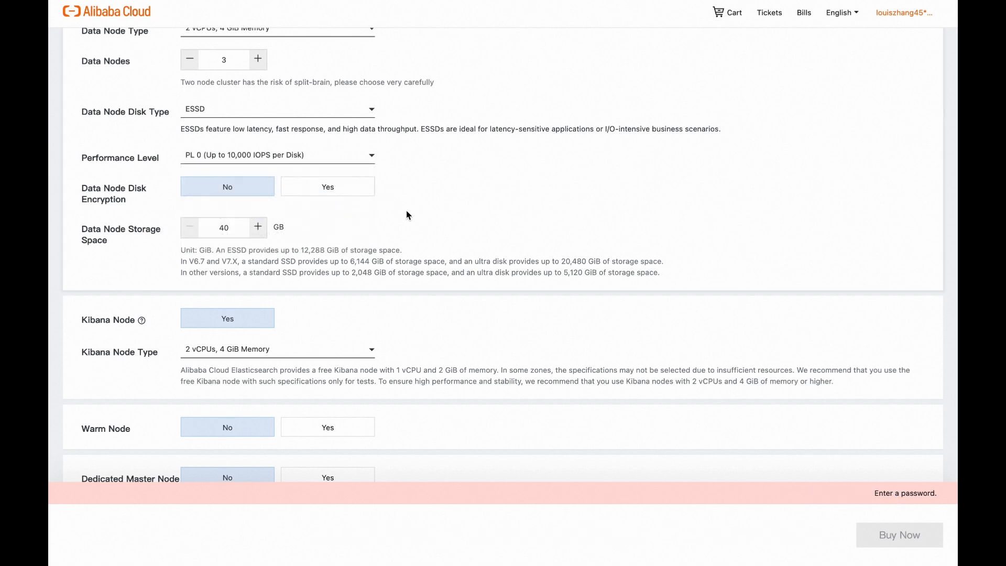
pyautogui.scroll(-1, 476, 277)
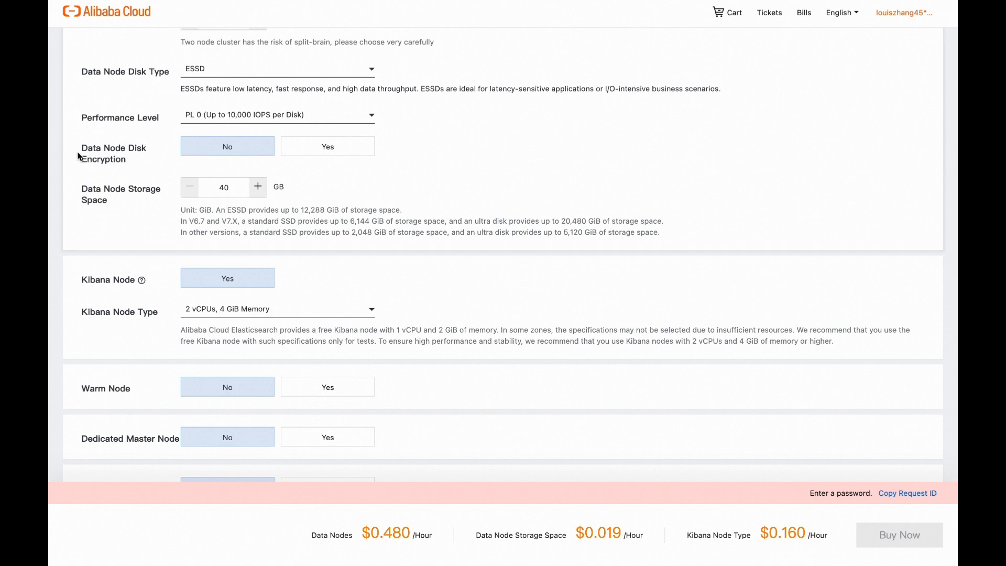
pyautogui.moveTo(86, 147); pyautogui.dragTo(156, 160)
pyautogui.click(157, 161)
pyautogui.scroll(-1, 353, 229)
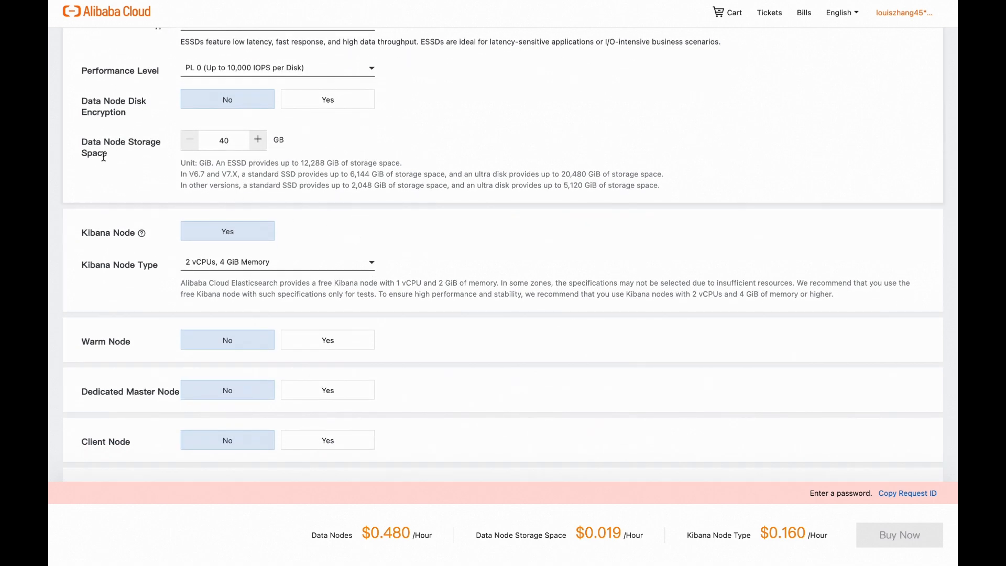
pyautogui.scroll(-2, 296, 185)
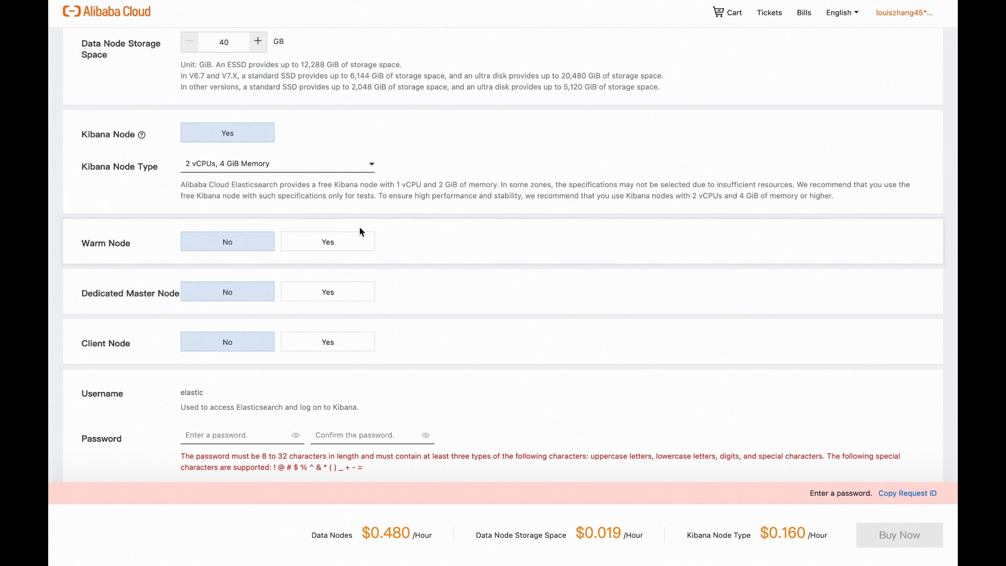
pyautogui.scroll(-1, 359, 227)
pyautogui.scroll(1, 213, 153)
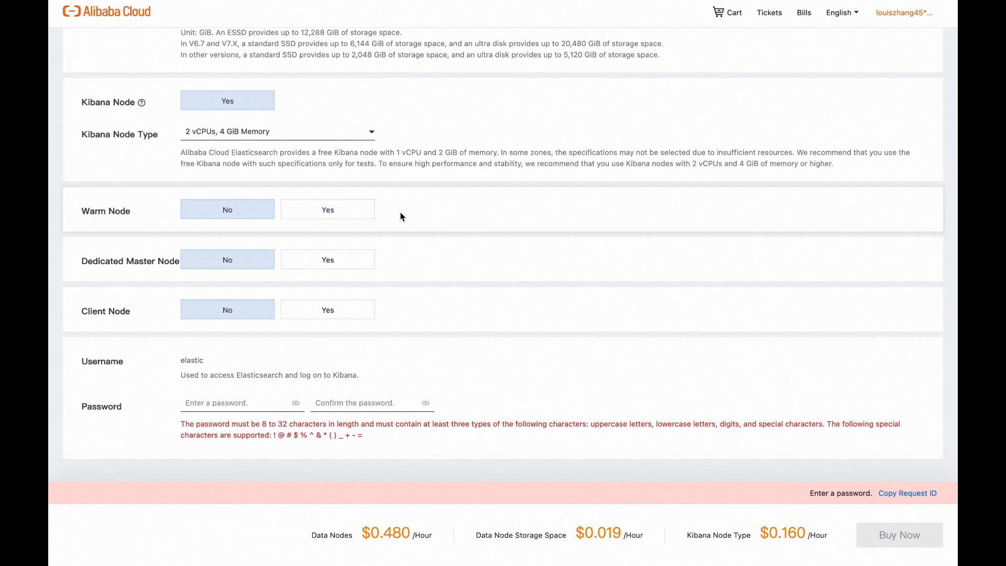
# - Turn the warm node option on and back off again
pyautogui.click(341, 219)
pyautogui.click(249, 217)
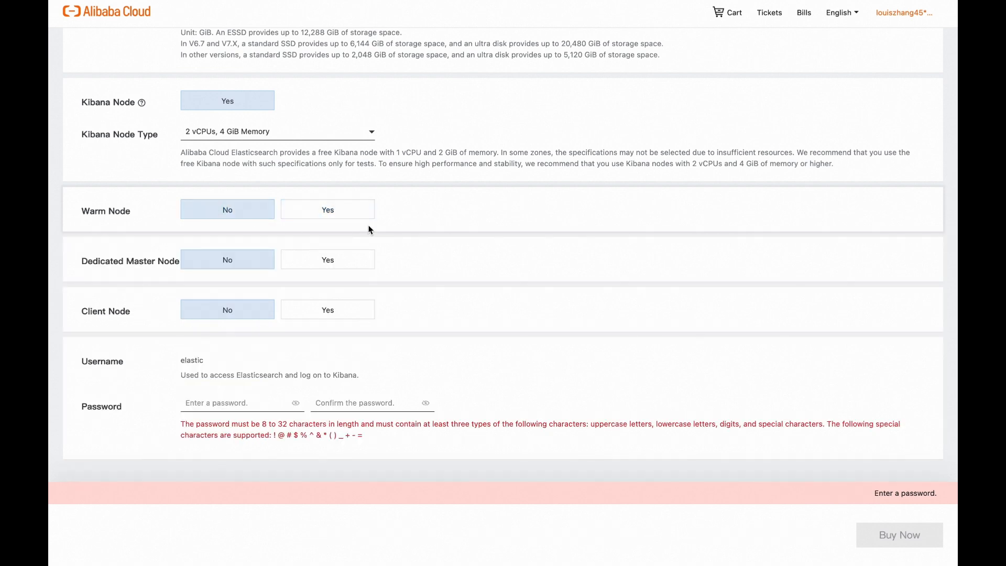
pyautogui.click(356, 215)
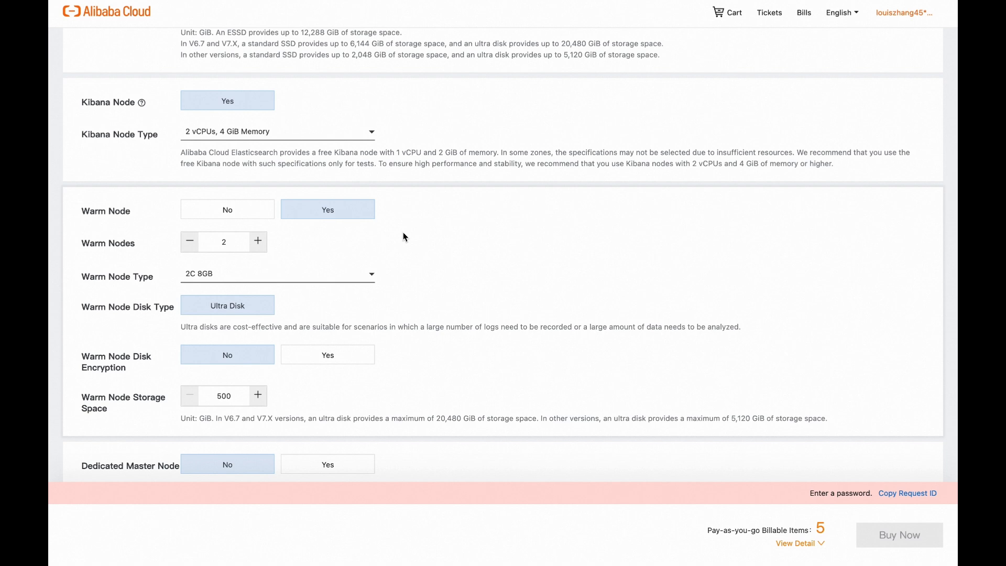
pyautogui.scroll(-2, 353, 283)
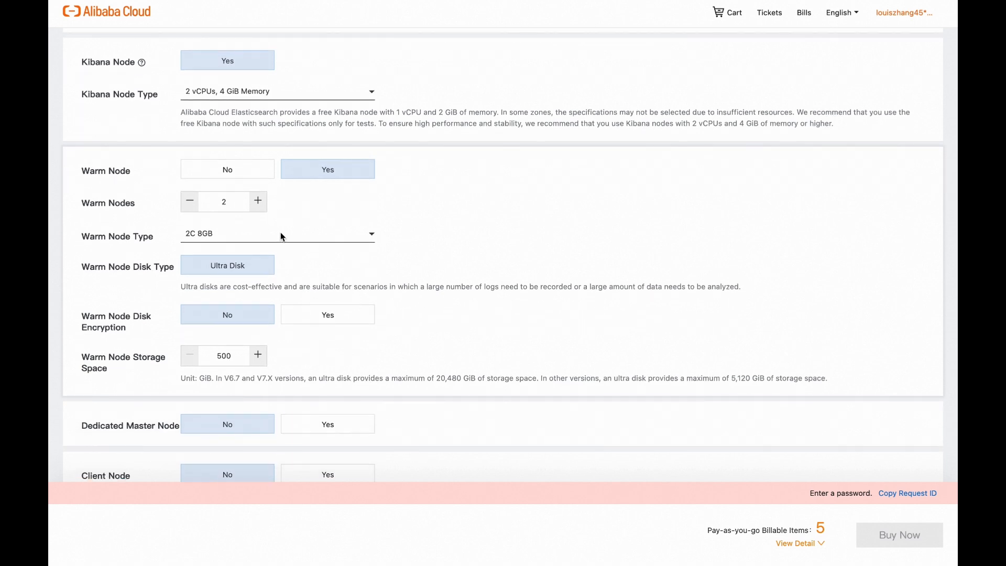
pyautogui.click(254, 177)
pyautogui.click(312, 202)
pyautogui.click(252, 175)
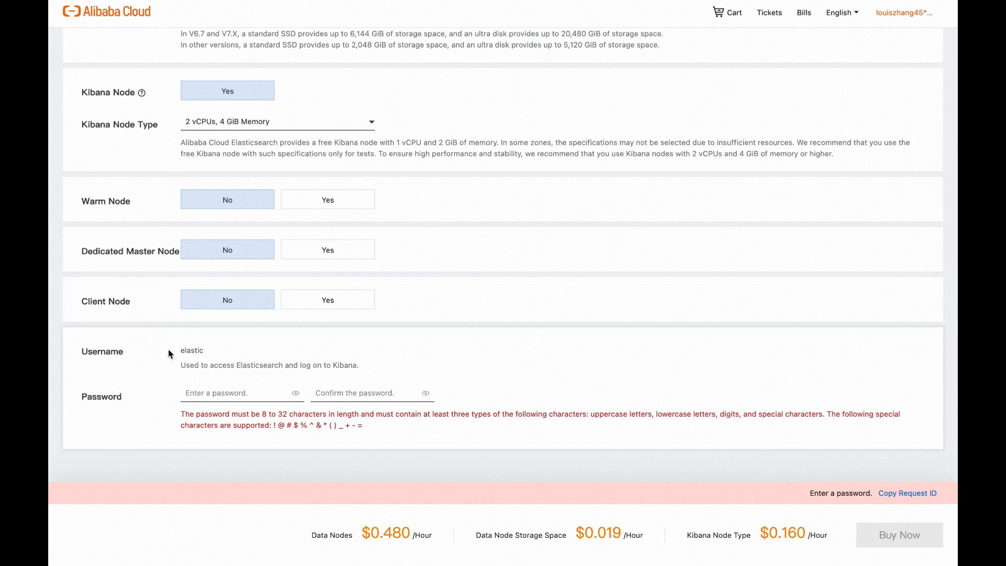
# - Enter the password for the elastic user in the password field
pyautogui.click(222, 392)
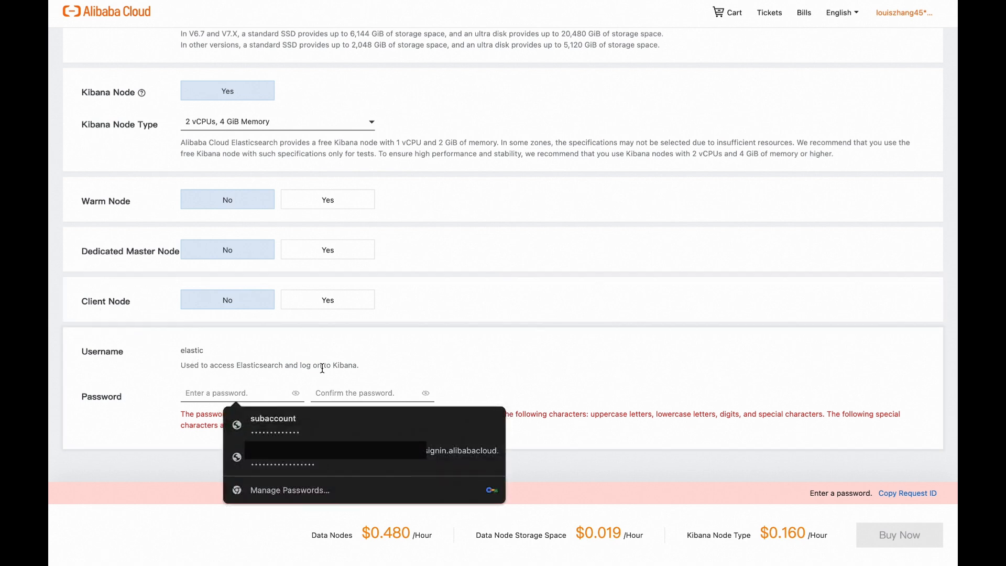
pyautogui.write('•••')
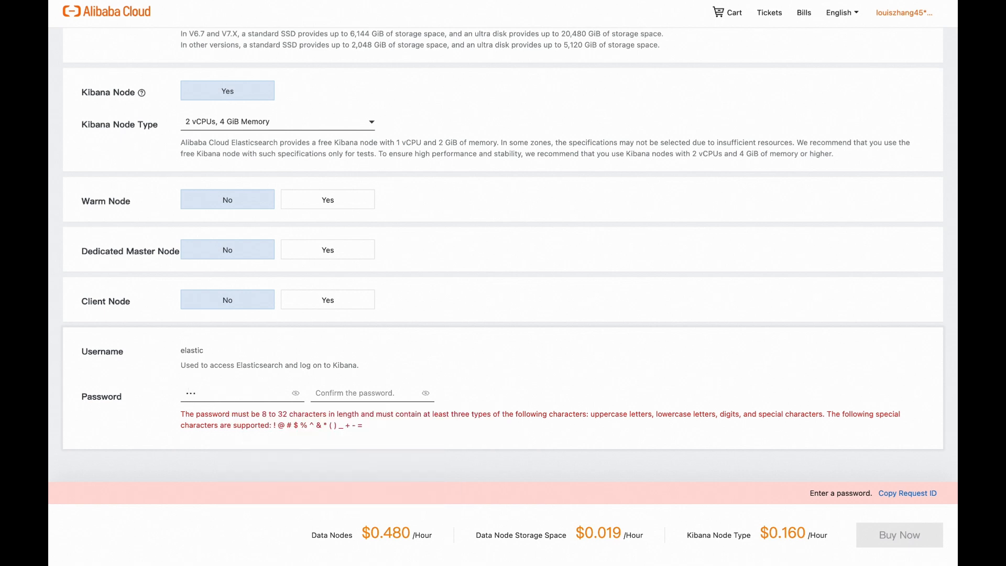
pyautogui.write('•••••••••••')
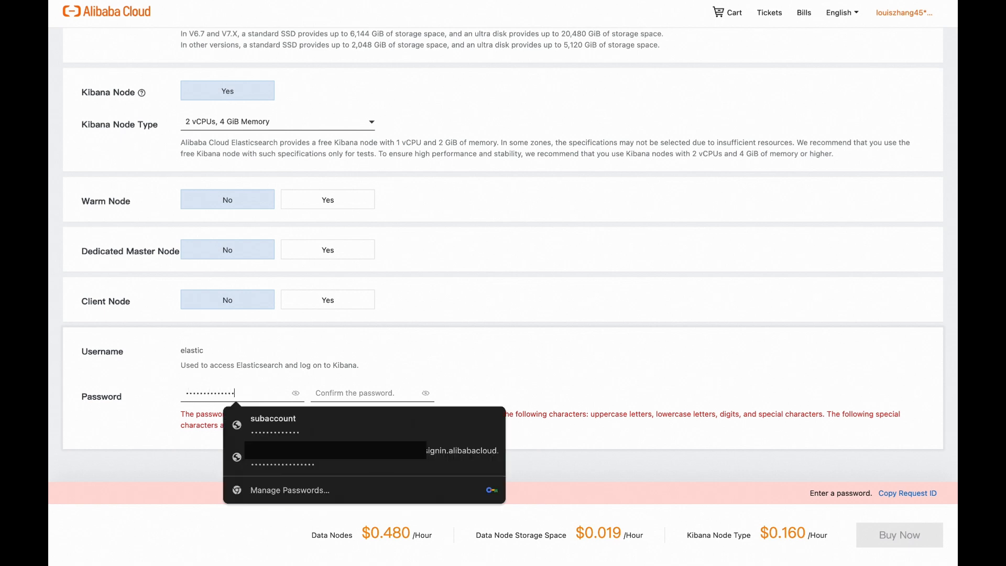
pyautogui.write('•')
# - Finish entering the elastic user's password and enter it again in the password confirmation field
pyautogui.click(388, 391)
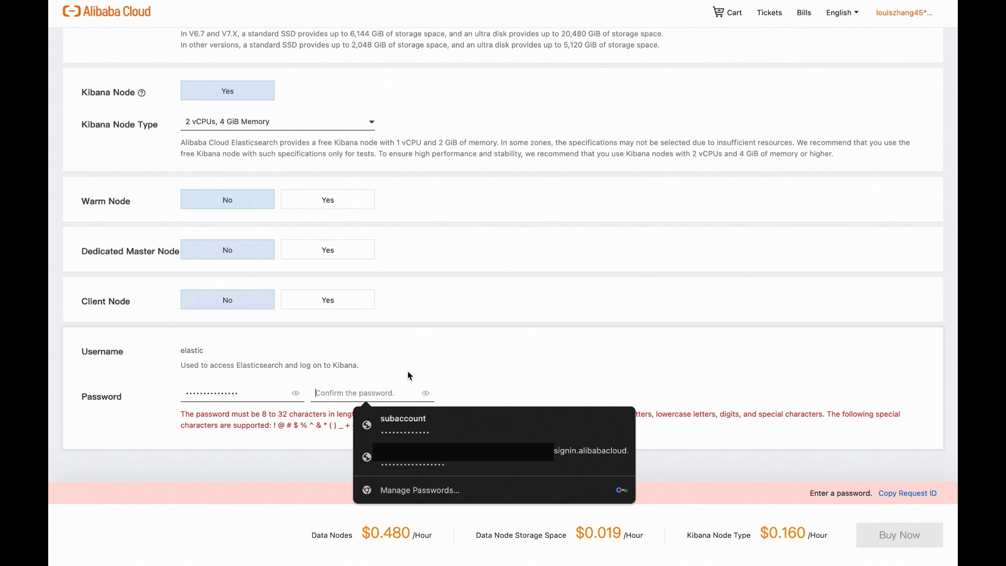
pyautogui.write('•••••••••••••••')
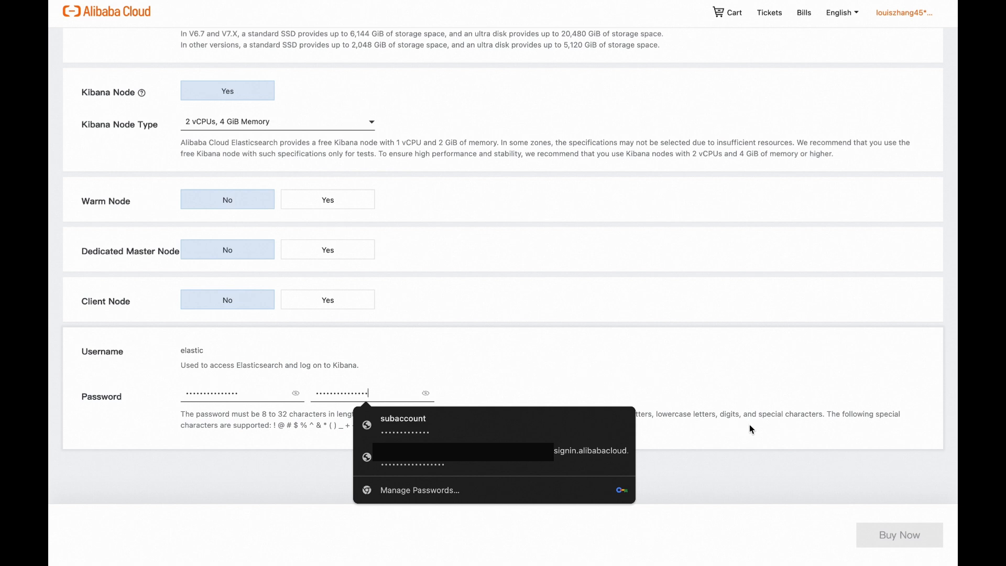
pyautogui.click(762, 429)
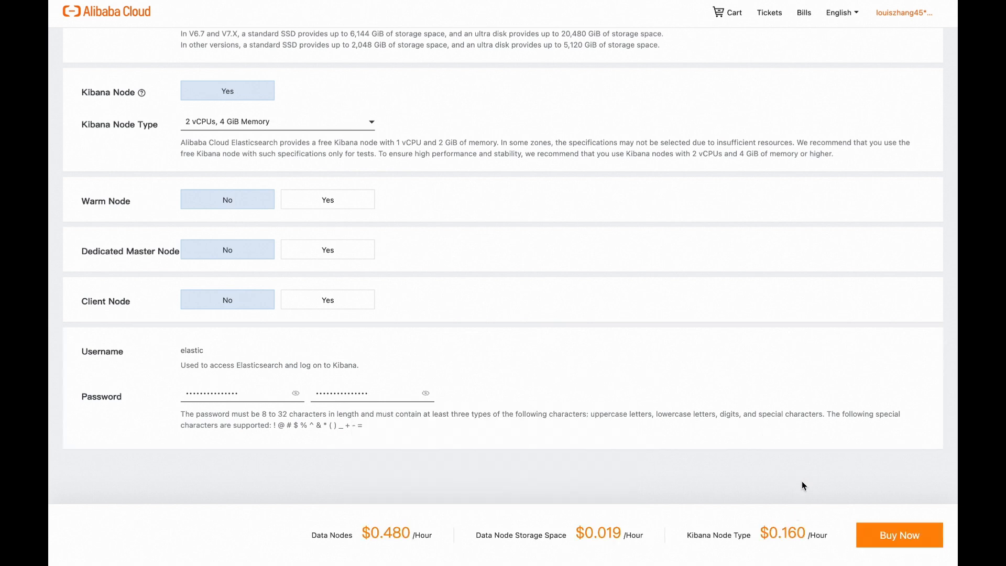
# - Buy and activate the pay-as-you-go Elasticsearch cluster order, then open the Elasticsearch clusters console
pyautogui.click(885, 532)
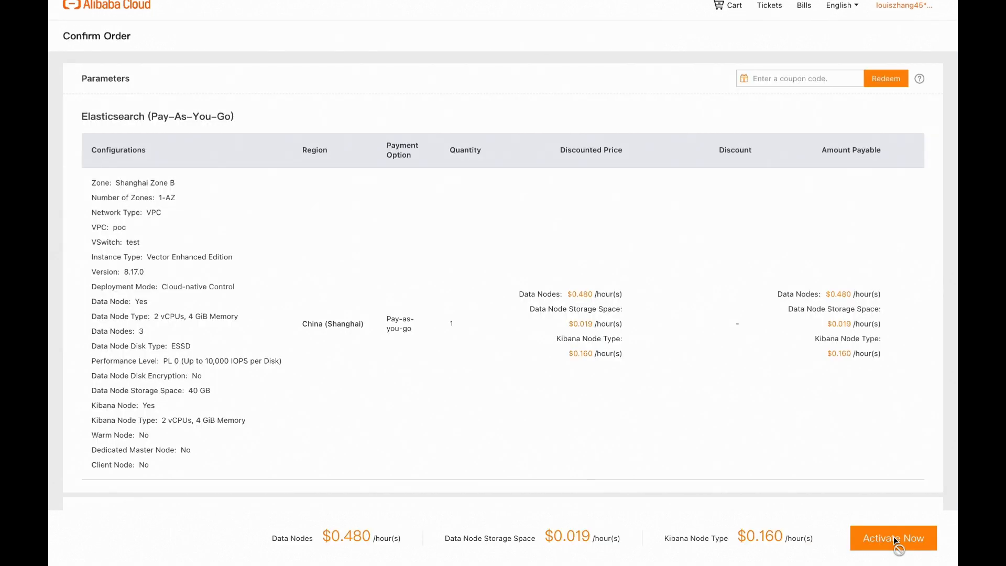
pyautogui.click(895, 539)
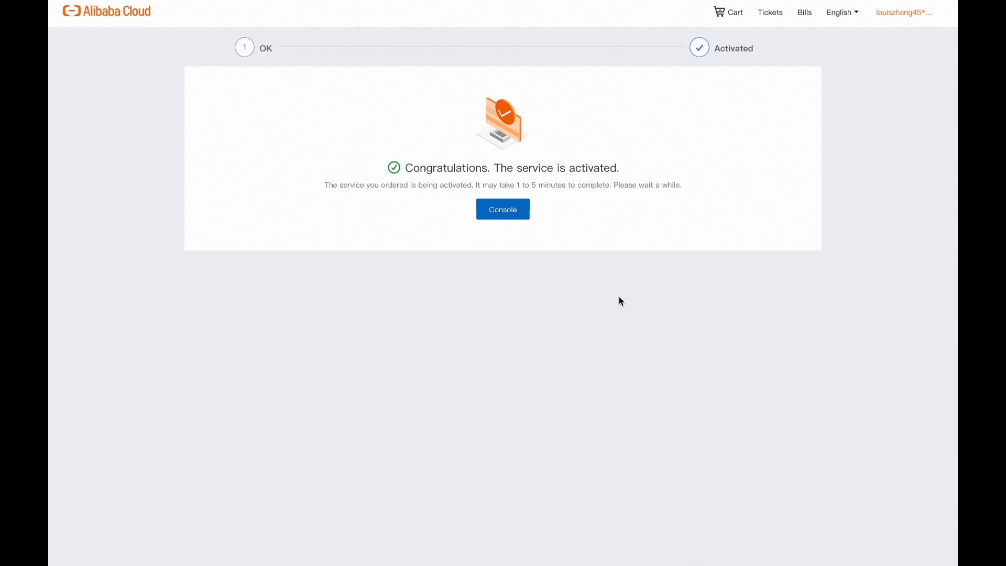
pyautogui.click(513, 213)
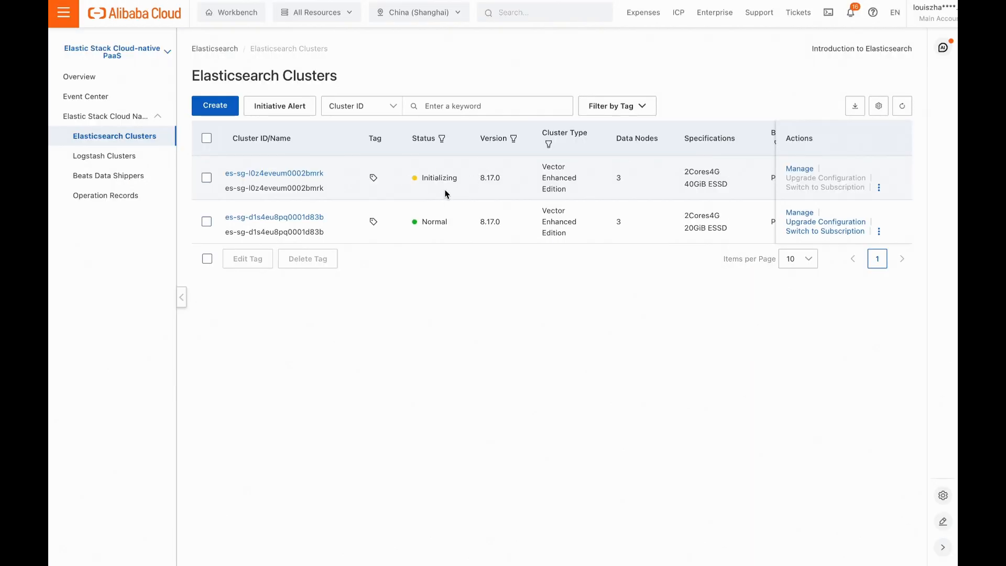